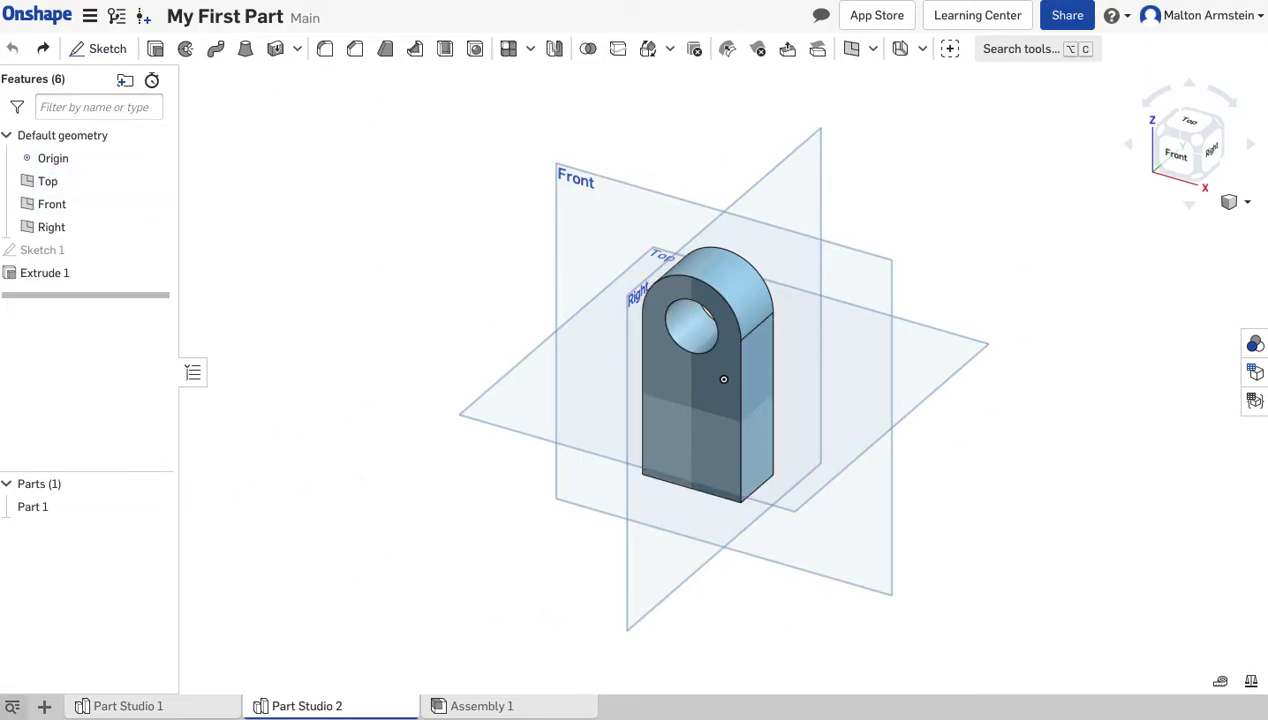
Step: Create a new Part Studio and start a sketch on its Front plane, viewed from the front
left_click(45, 708)
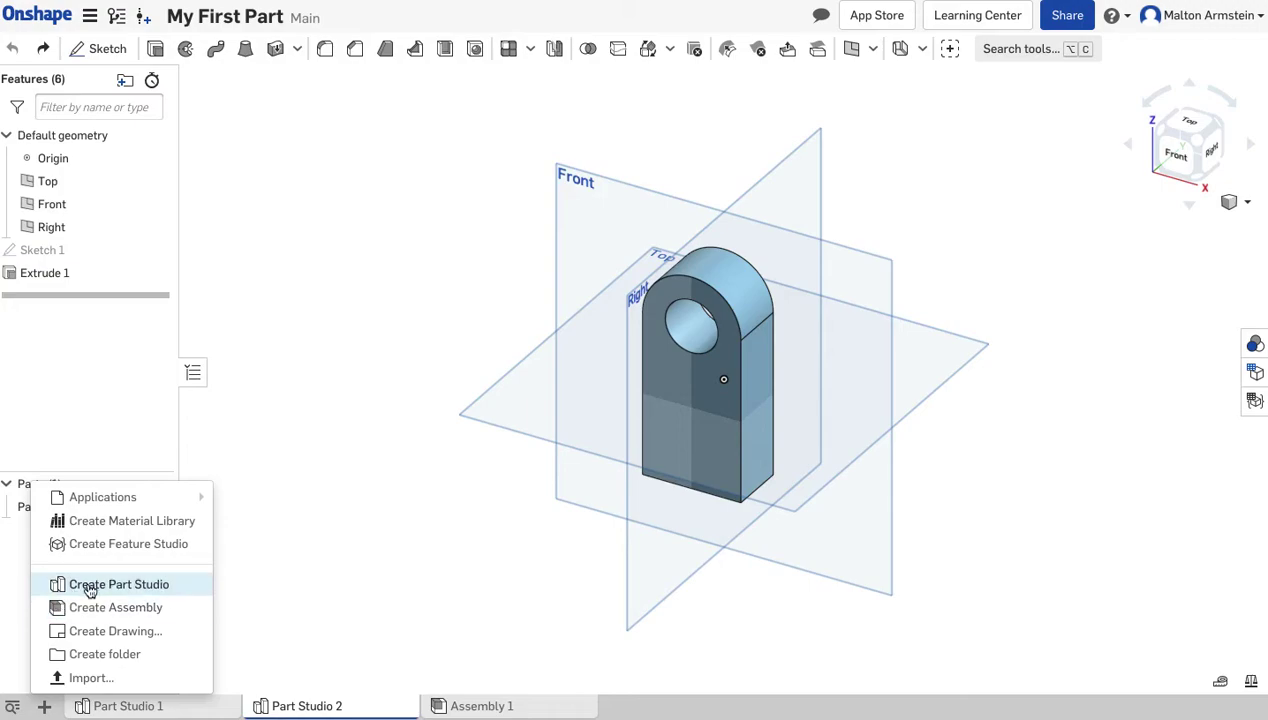
left_click(176, 586)
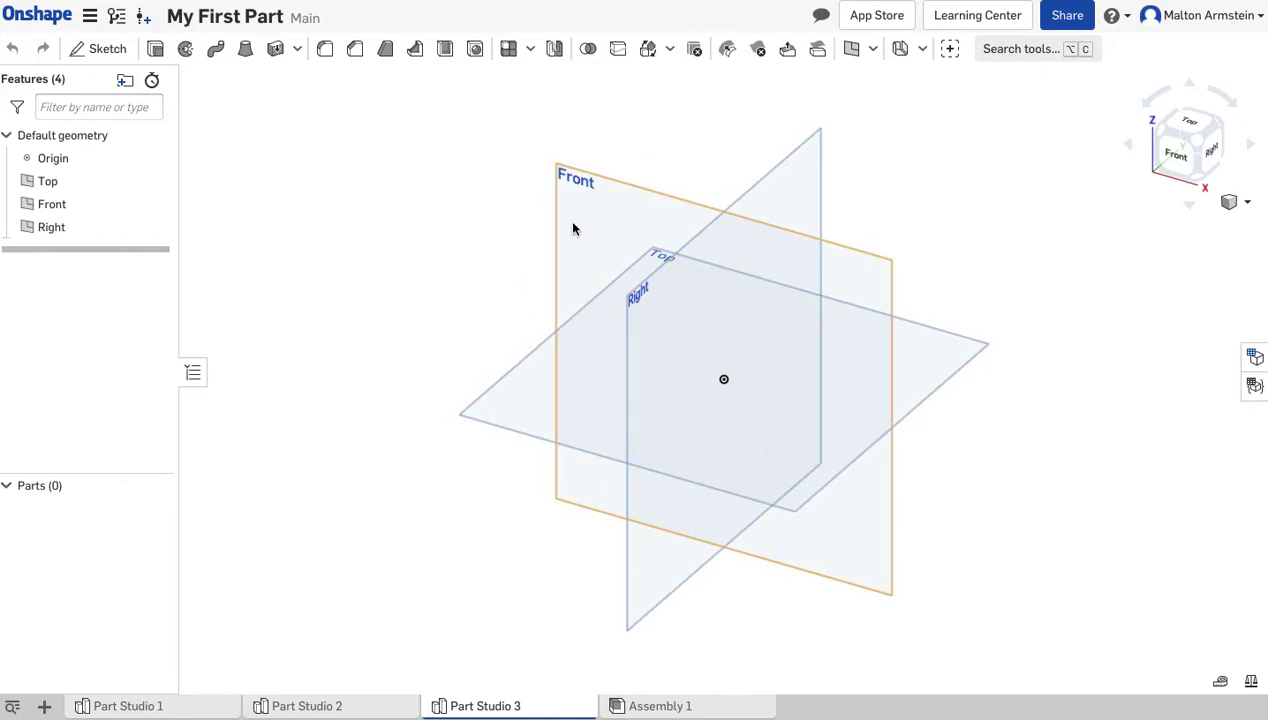
left_click(1183, 164)
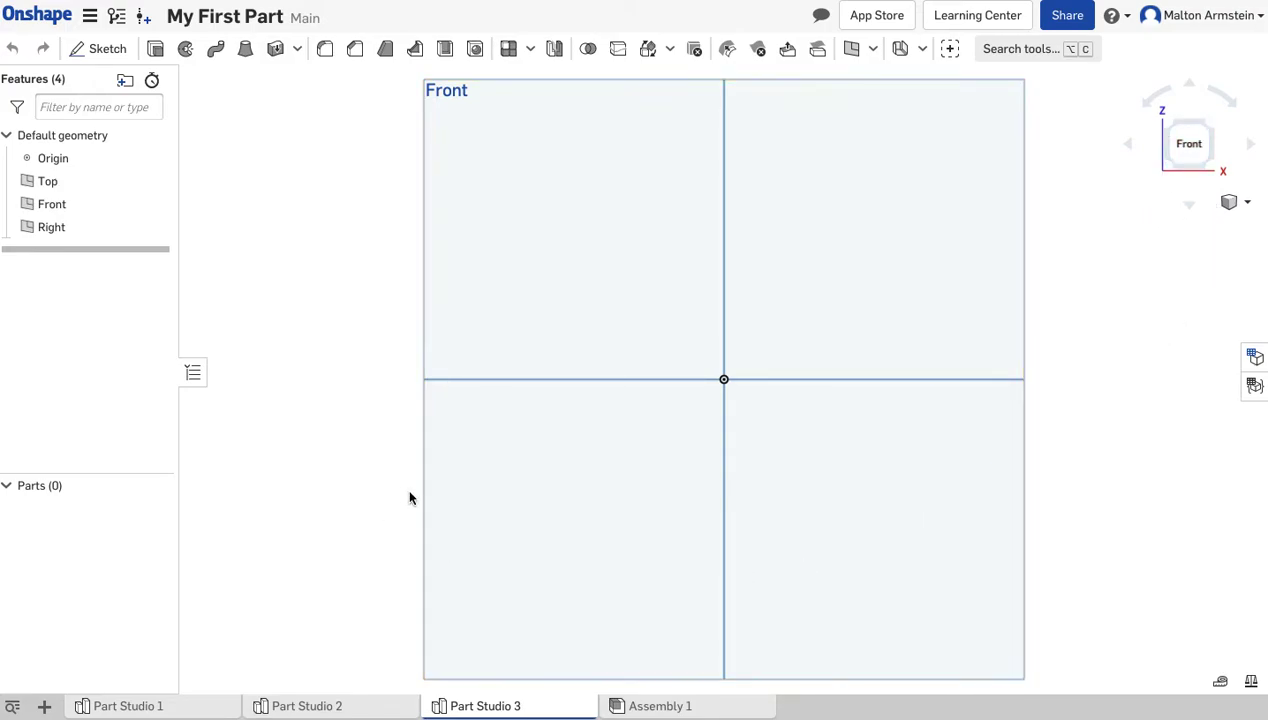
left_click(101, 58)
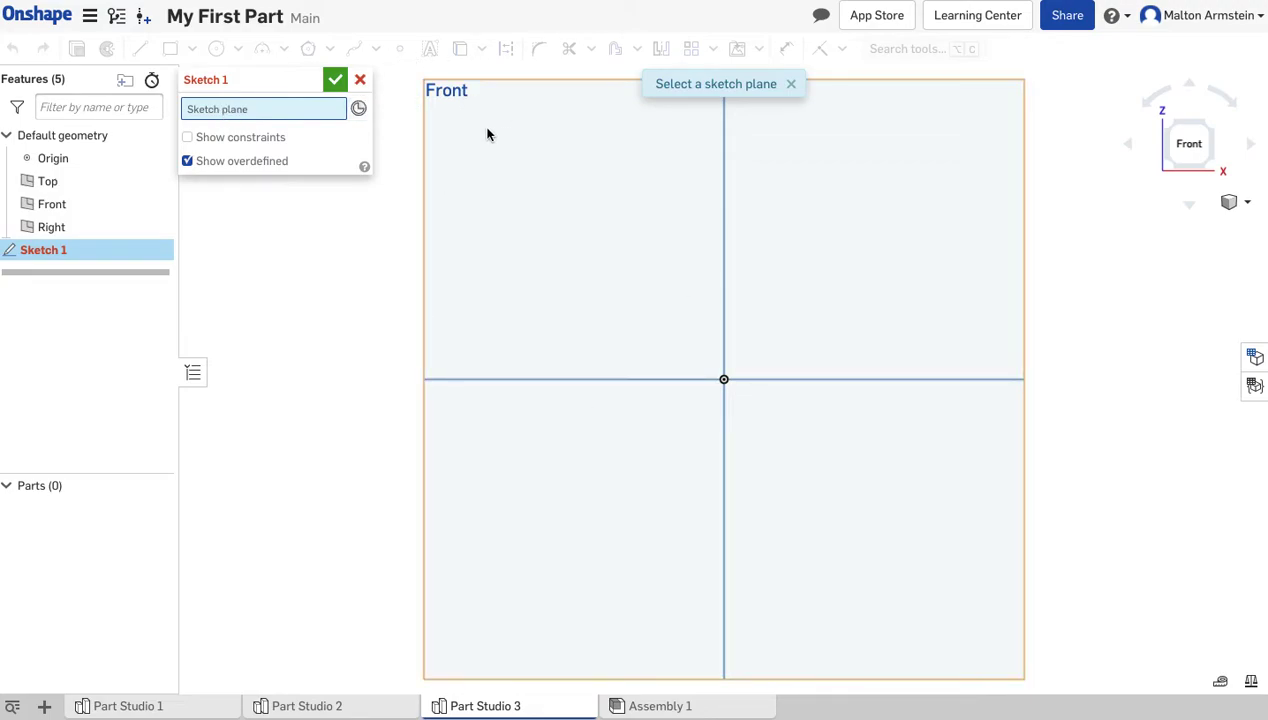
left_click(491, 185)
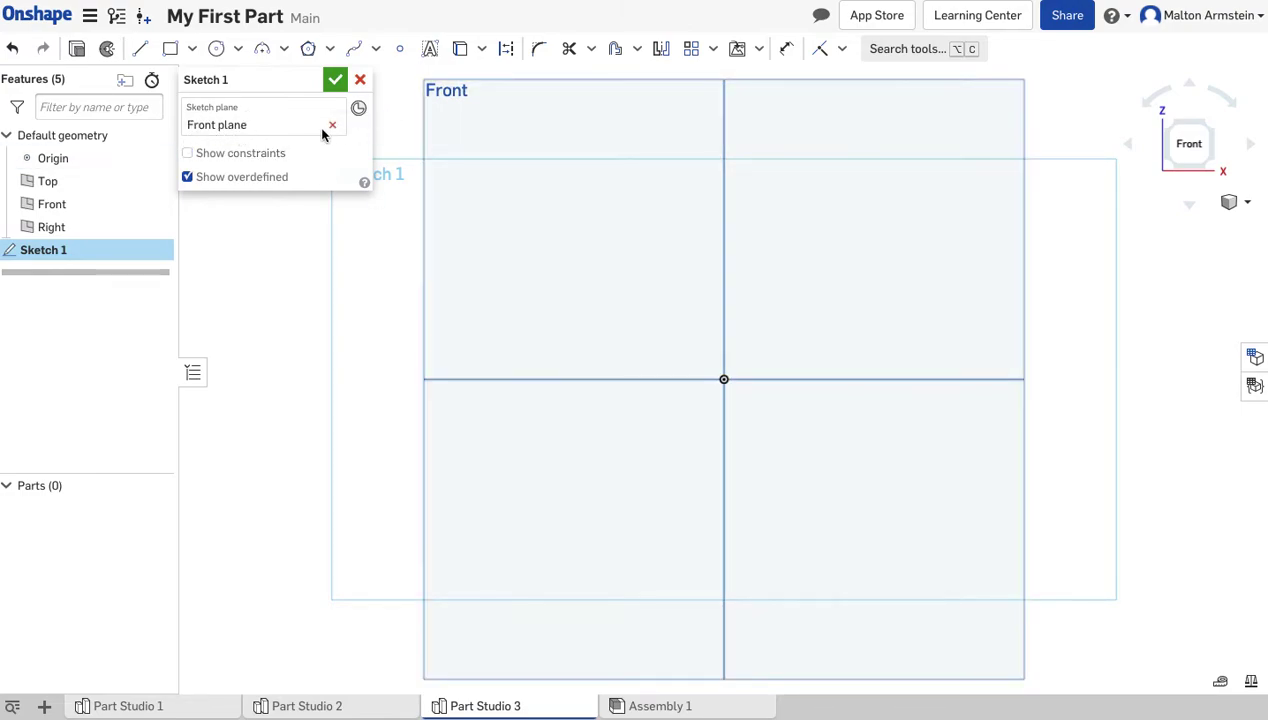
left_click(334, 124)
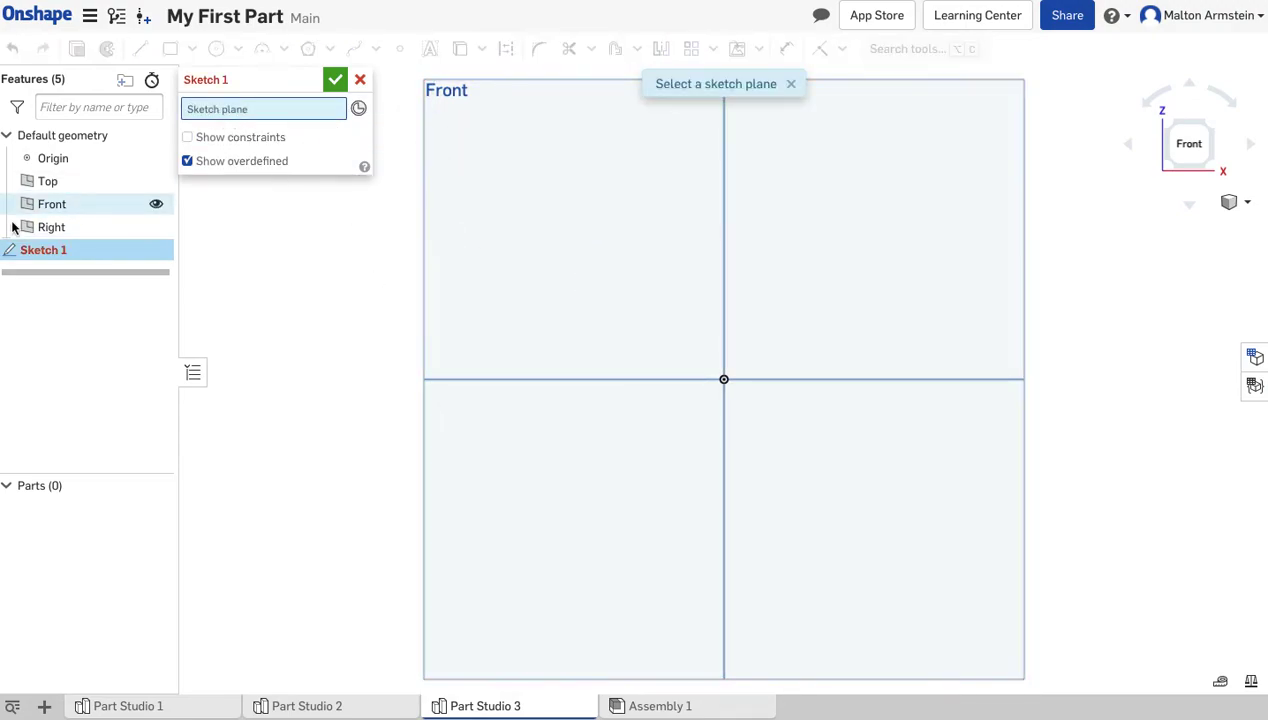
left_click(68, 206)
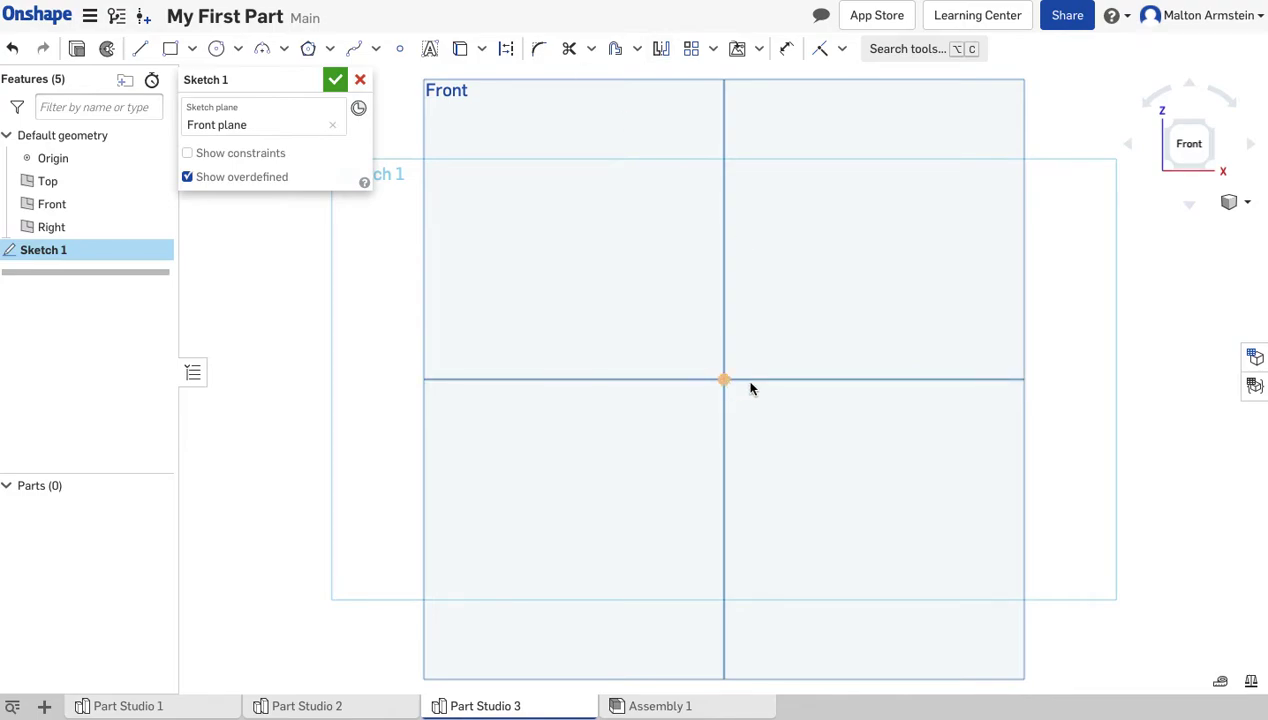
Step: Sketch a vertical line about 2.4 long, running straight up from the origin
left_click(139, 52)
left_click(724, 380)
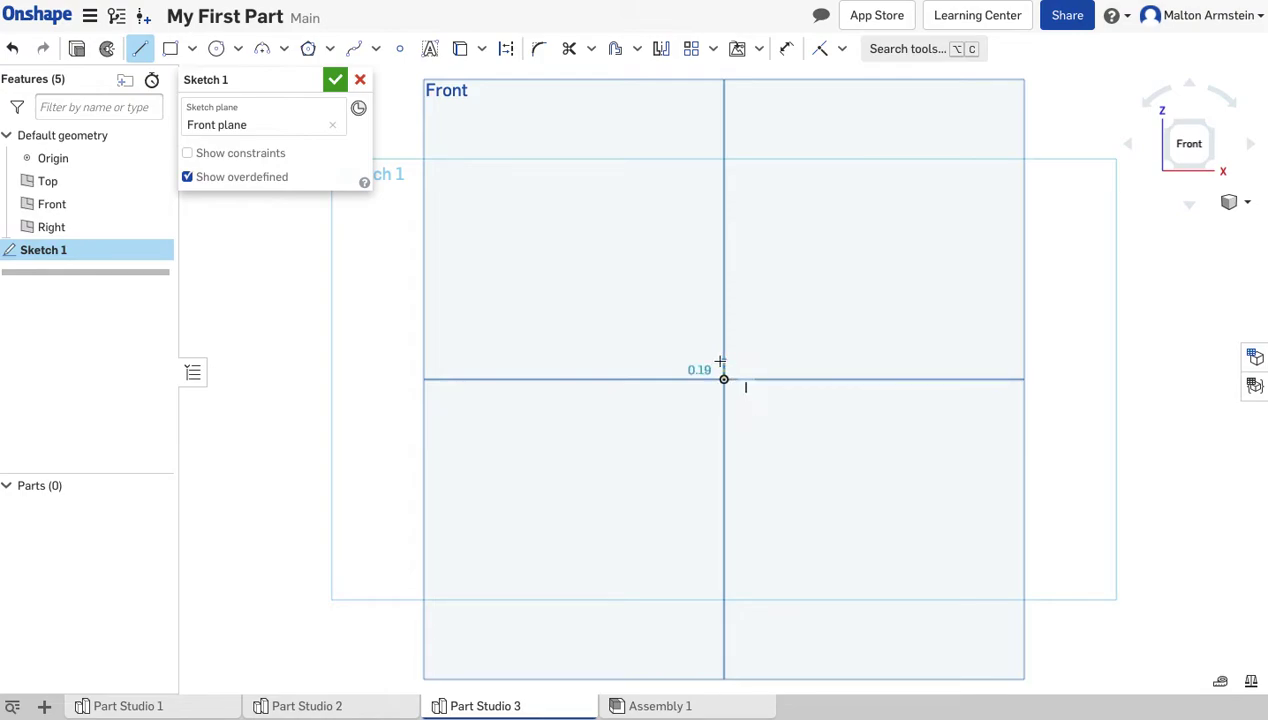
left_click(724, 140)
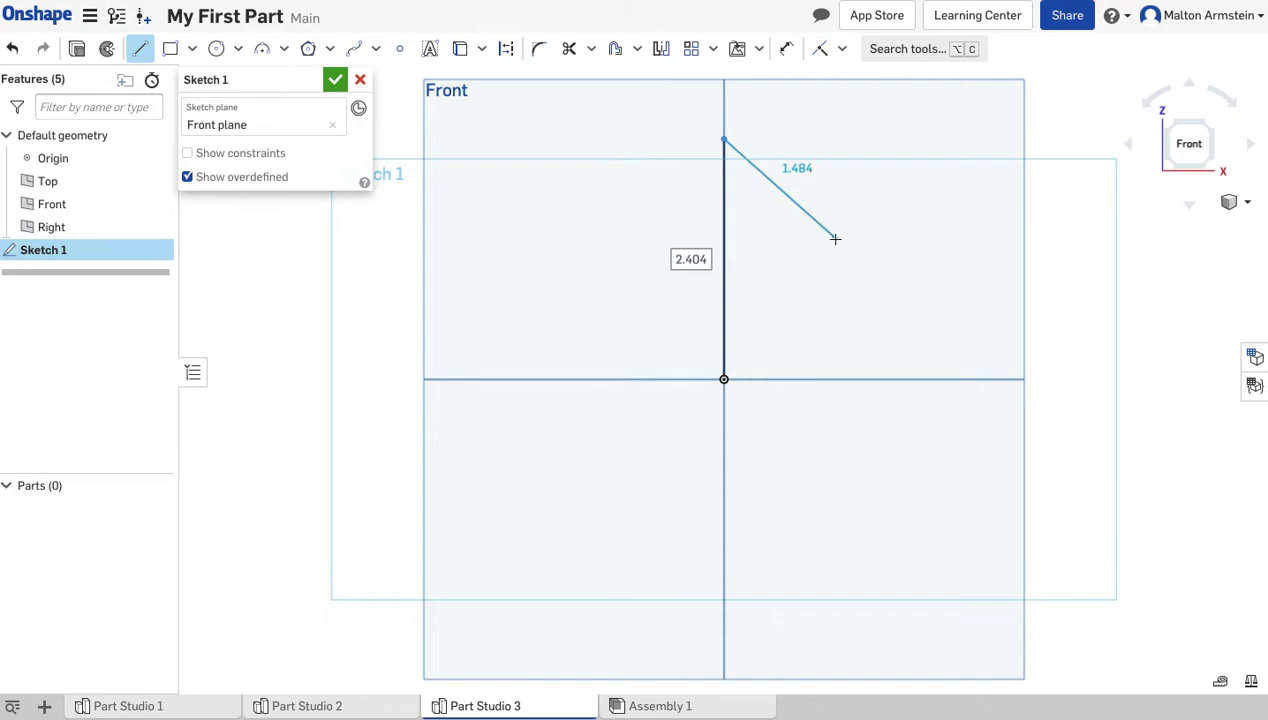
key("Escape")
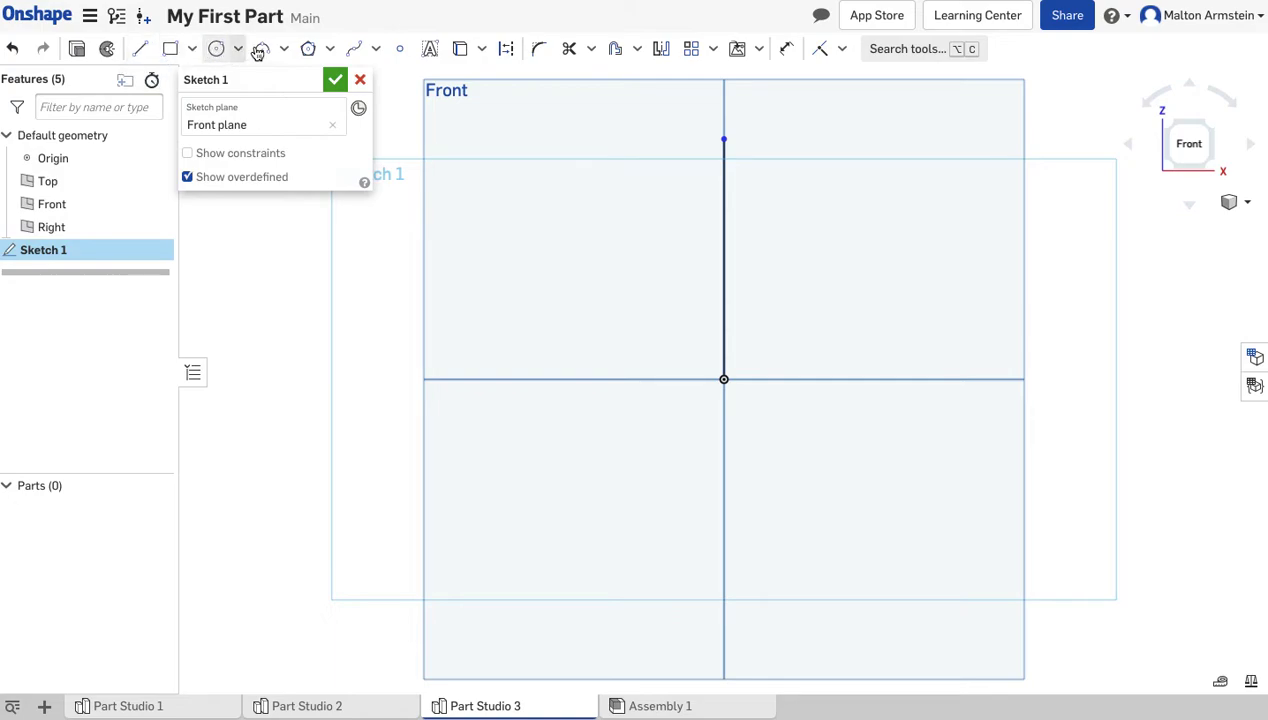
Step: Draw a spline from the origin through five points bulging out to the right, ending at the line's upper endpoint, and finish the sketch
left_click(358, 58)
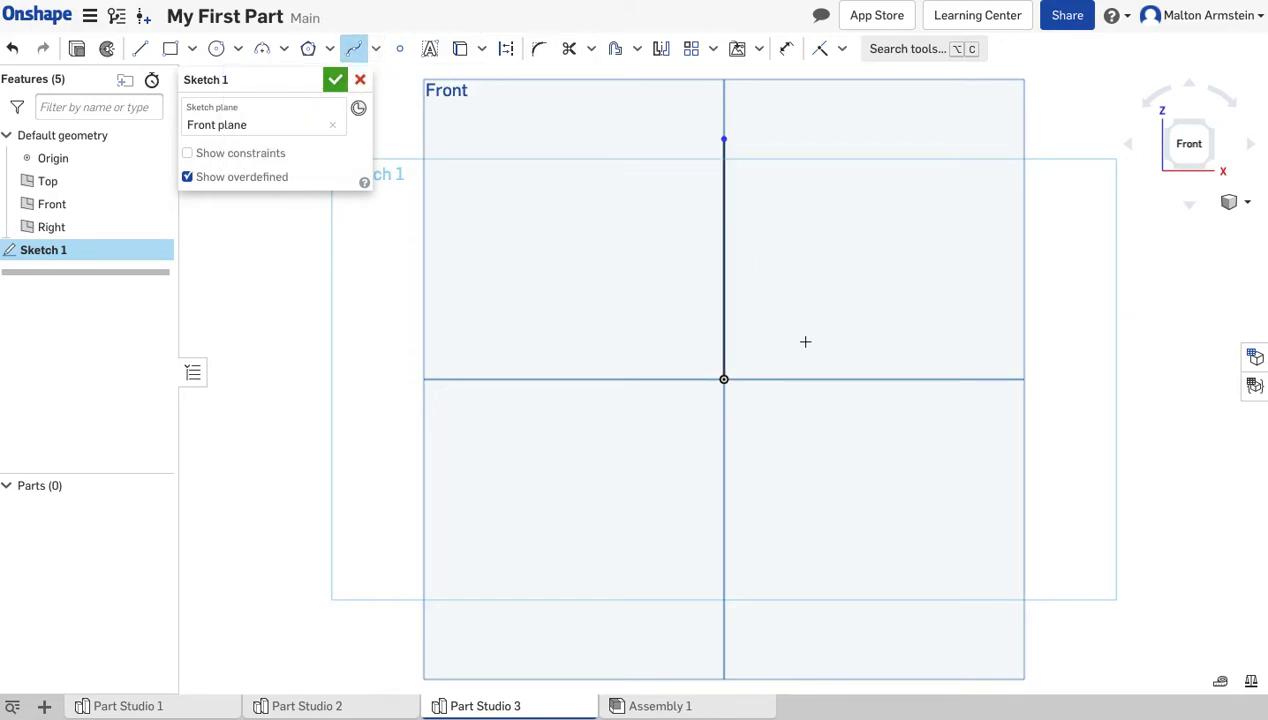
left_click(723, 379)
left_click(782, 320)
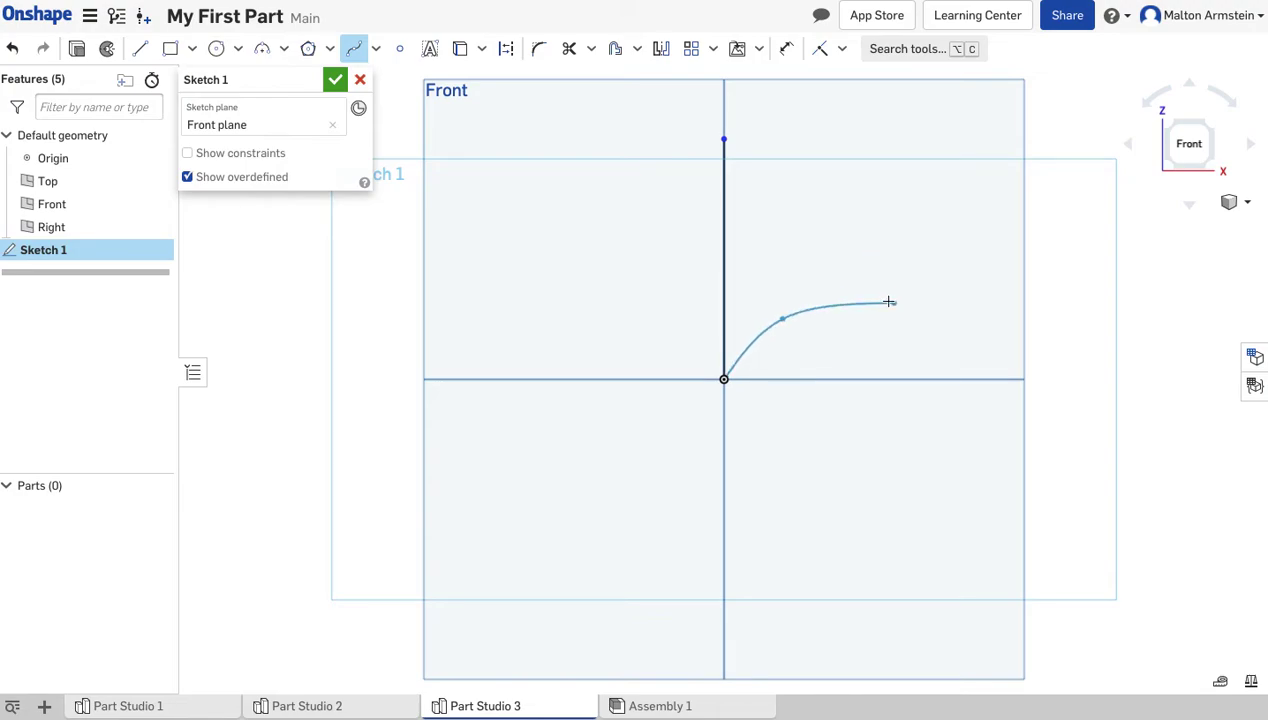
left_click(883, 297)
left_click(938, 245)
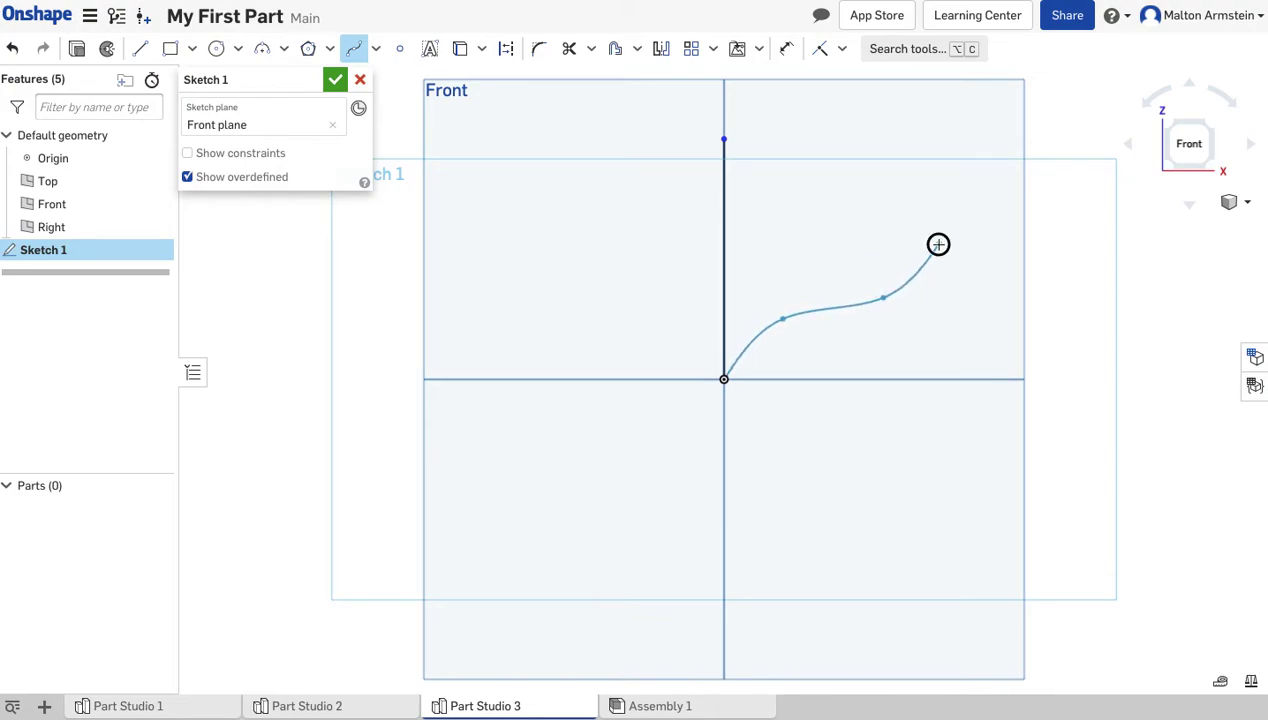
left_click(832, 204)
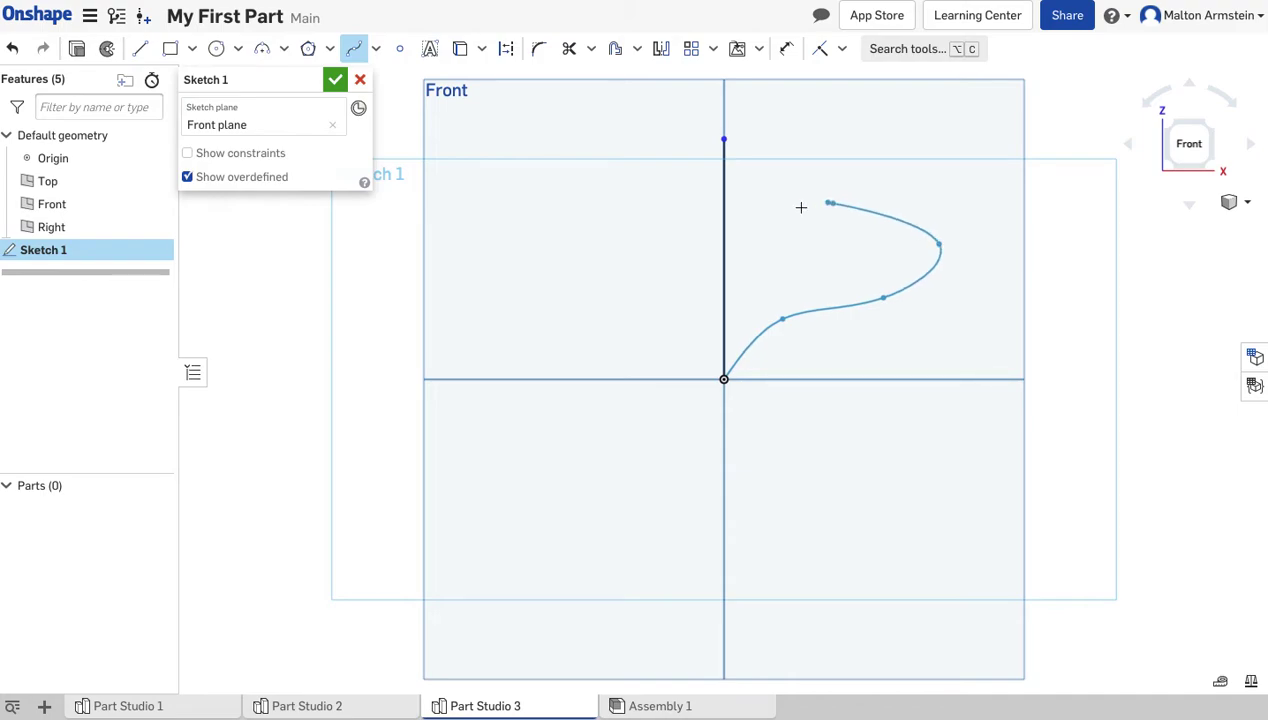
left_click(751, 184)
double_click(724, 139)
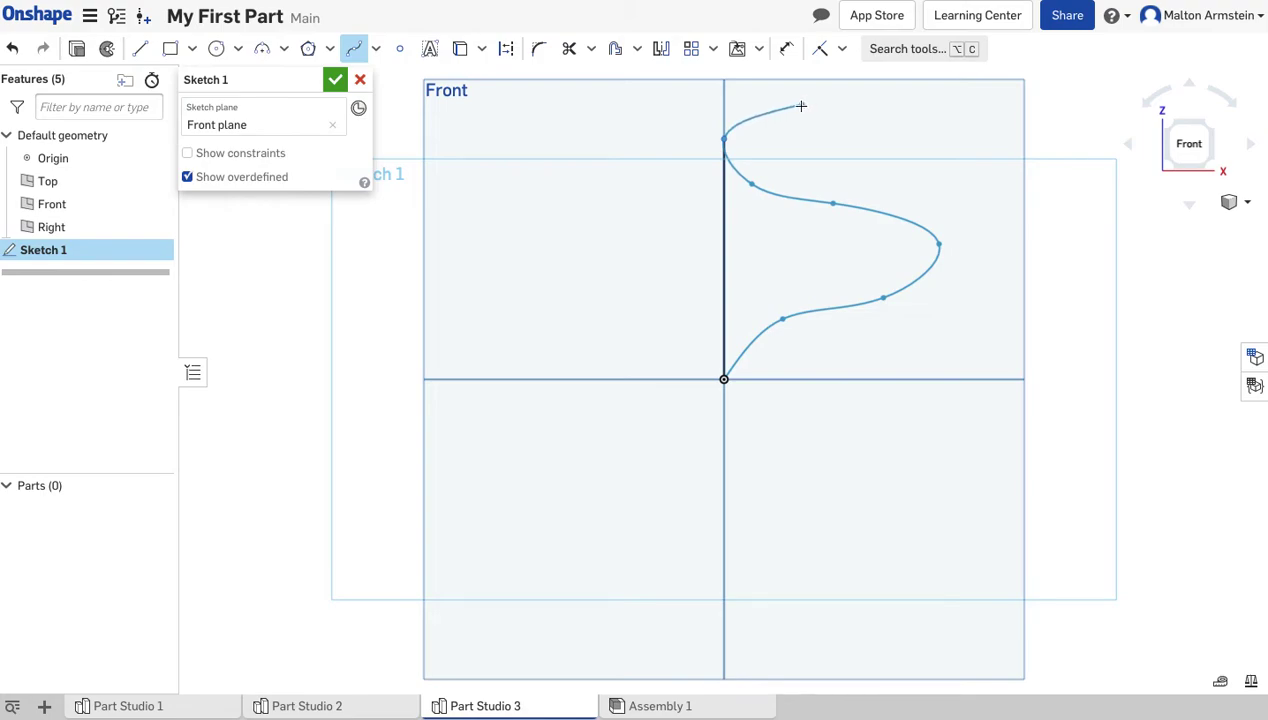
key("Escape")
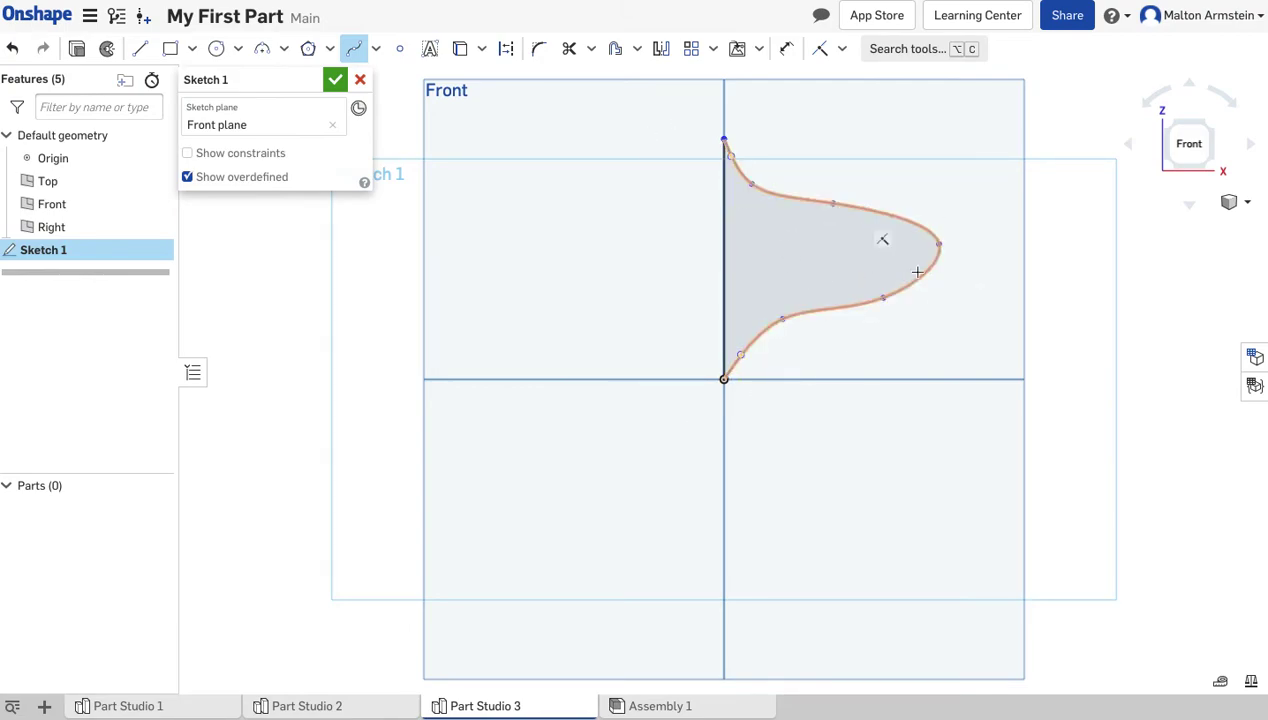
left_click(336, 80)
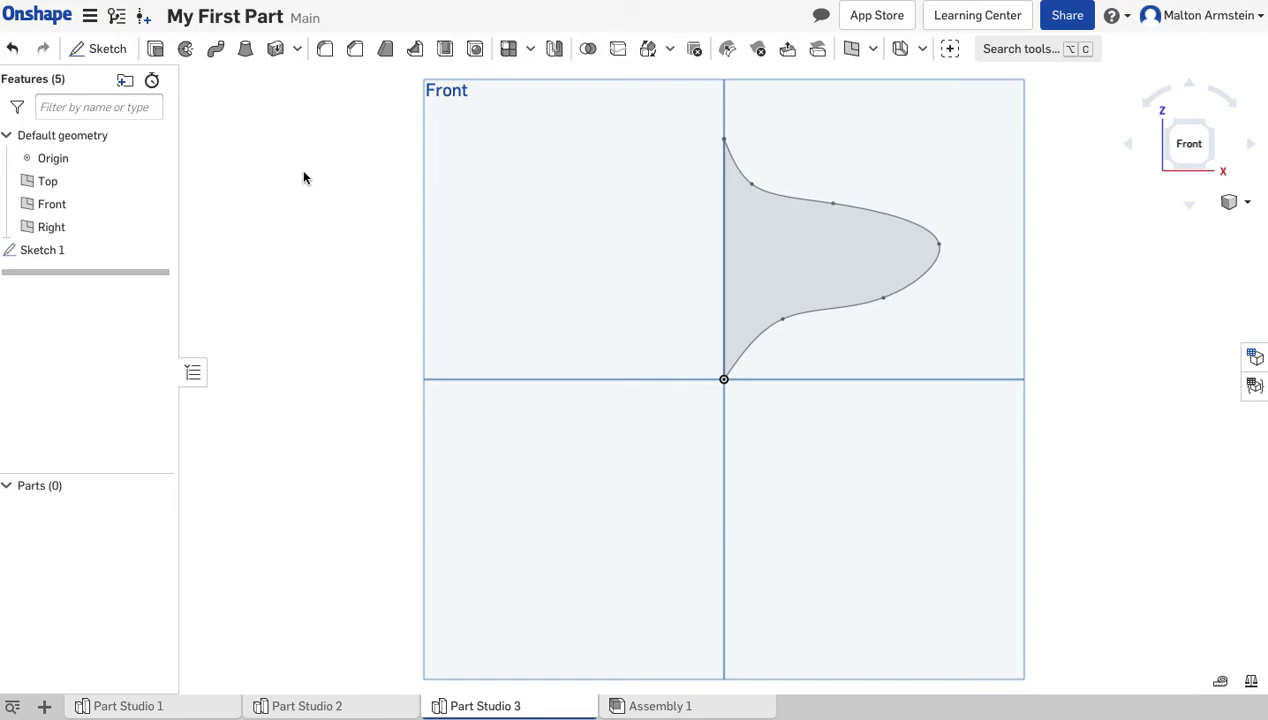
Step: Revolve the closed sketch region fully around the vertical line as a new solid
left_click(187, 50)
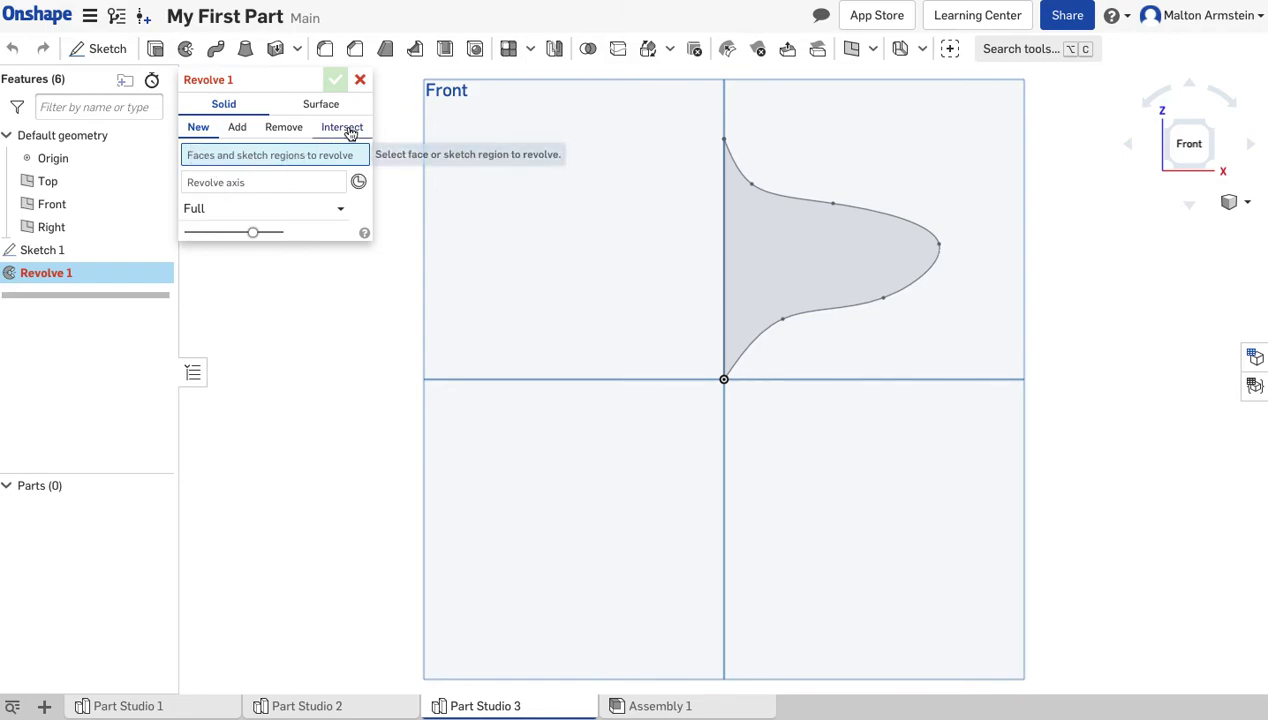
left_click(806, 247)
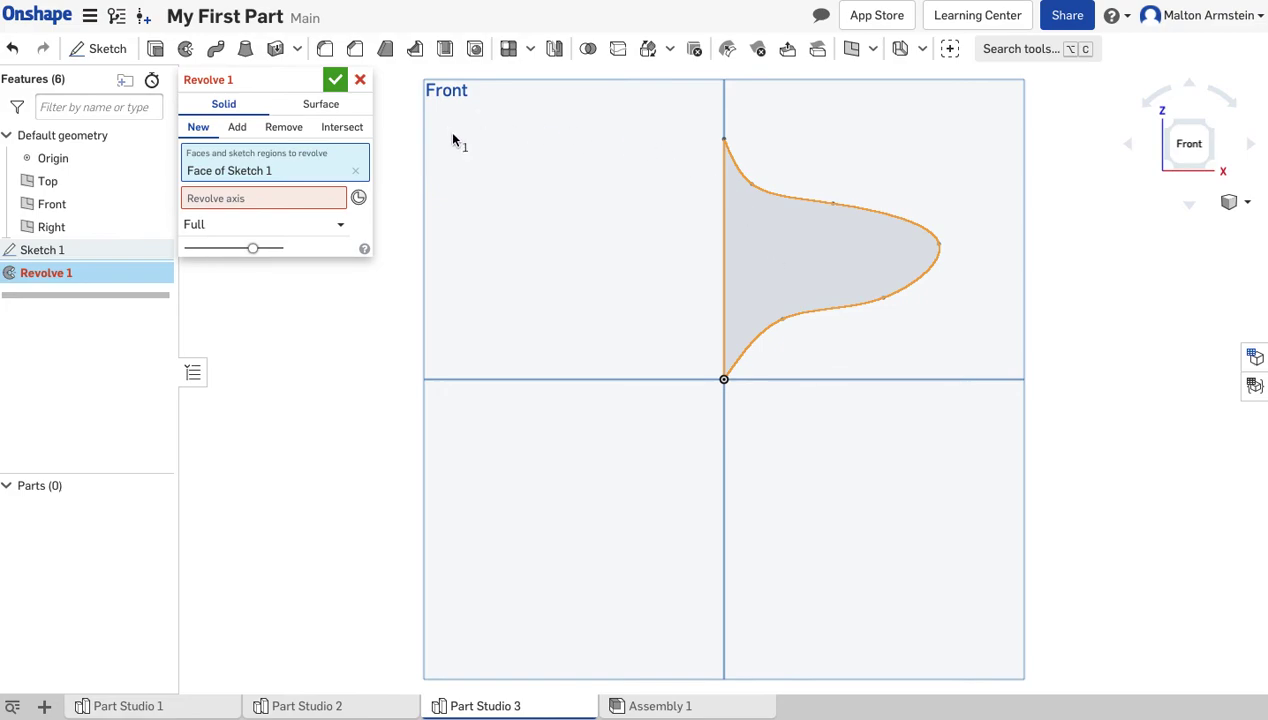
left_click(207, 200)
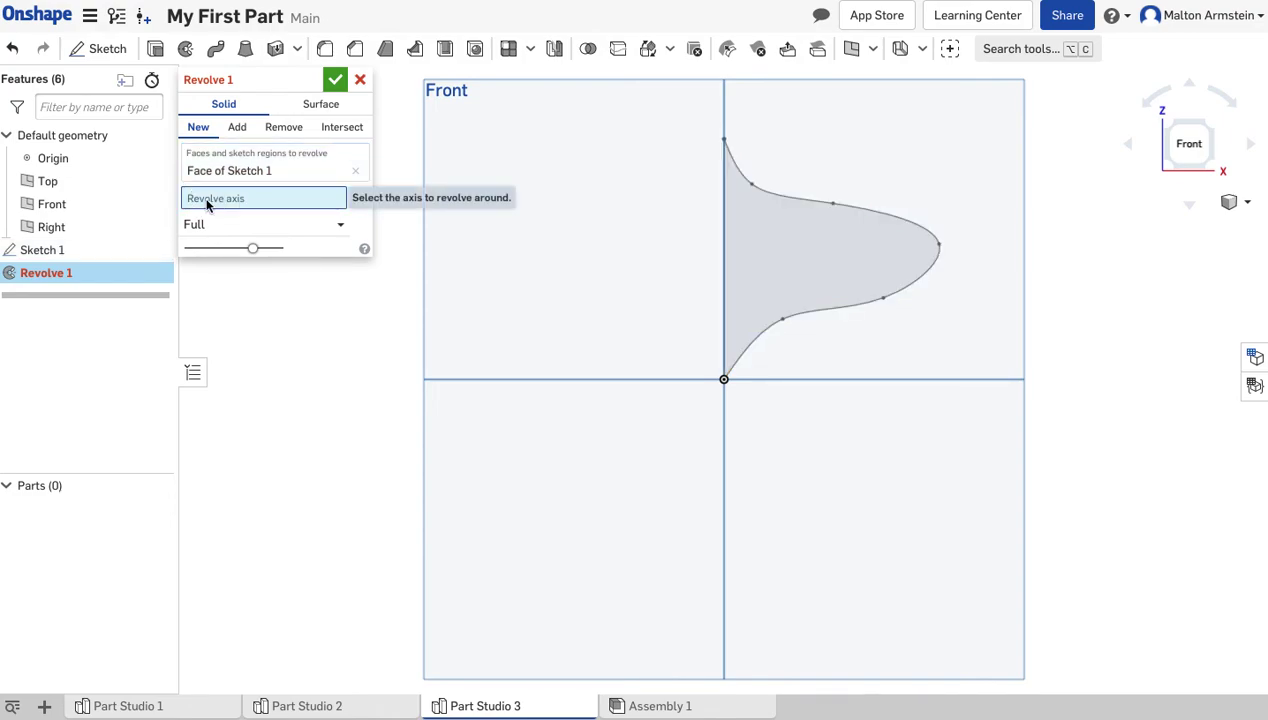
left_click(726, 247)
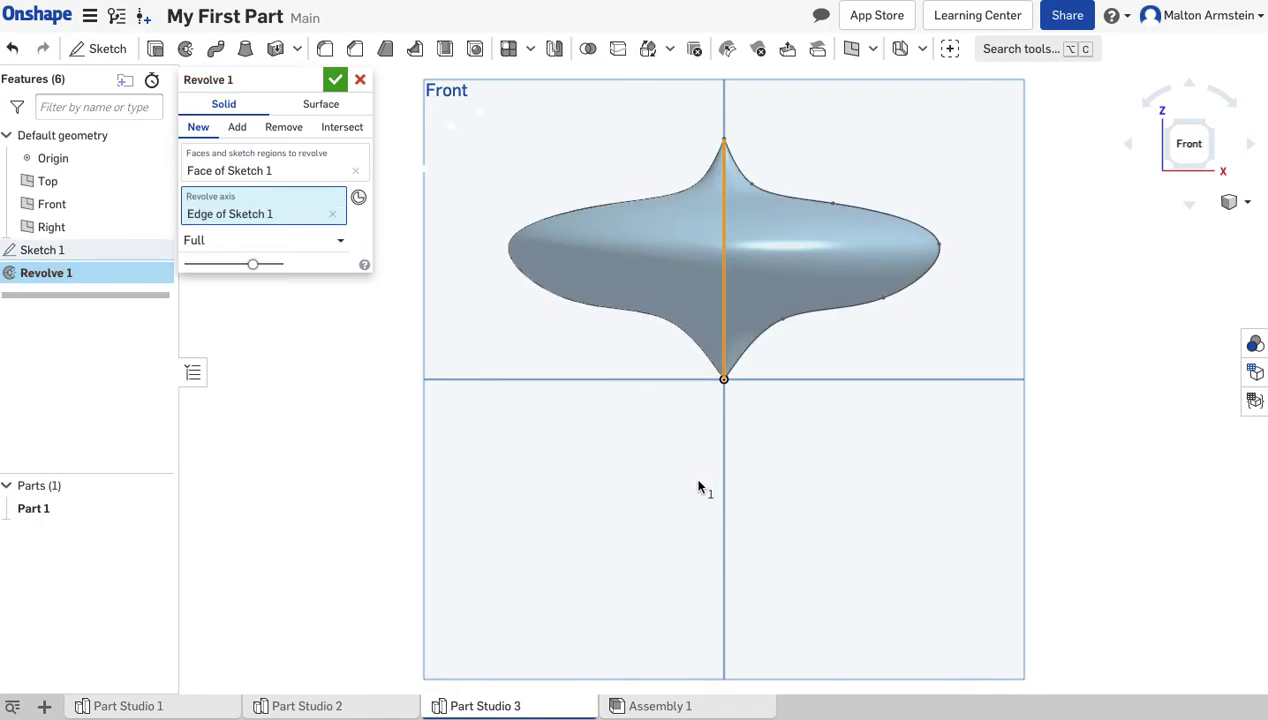
scroll(559, 318, "up", 1)
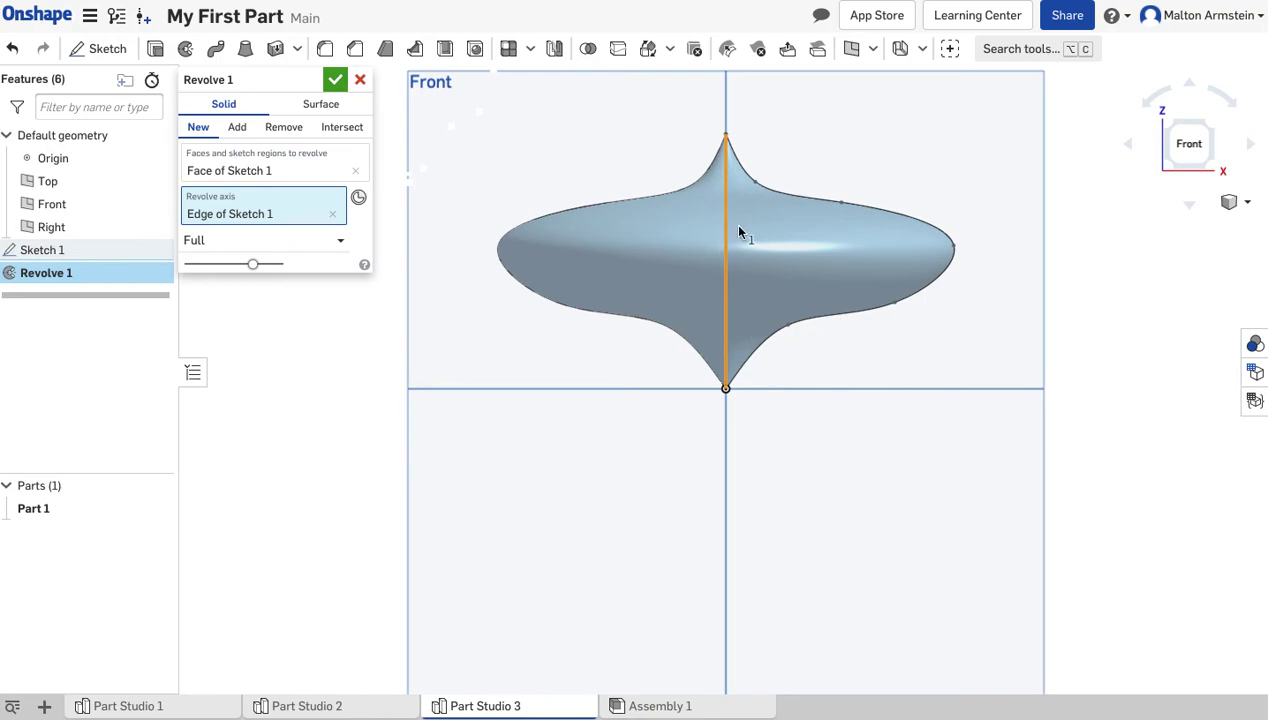
left_click(335, 80)
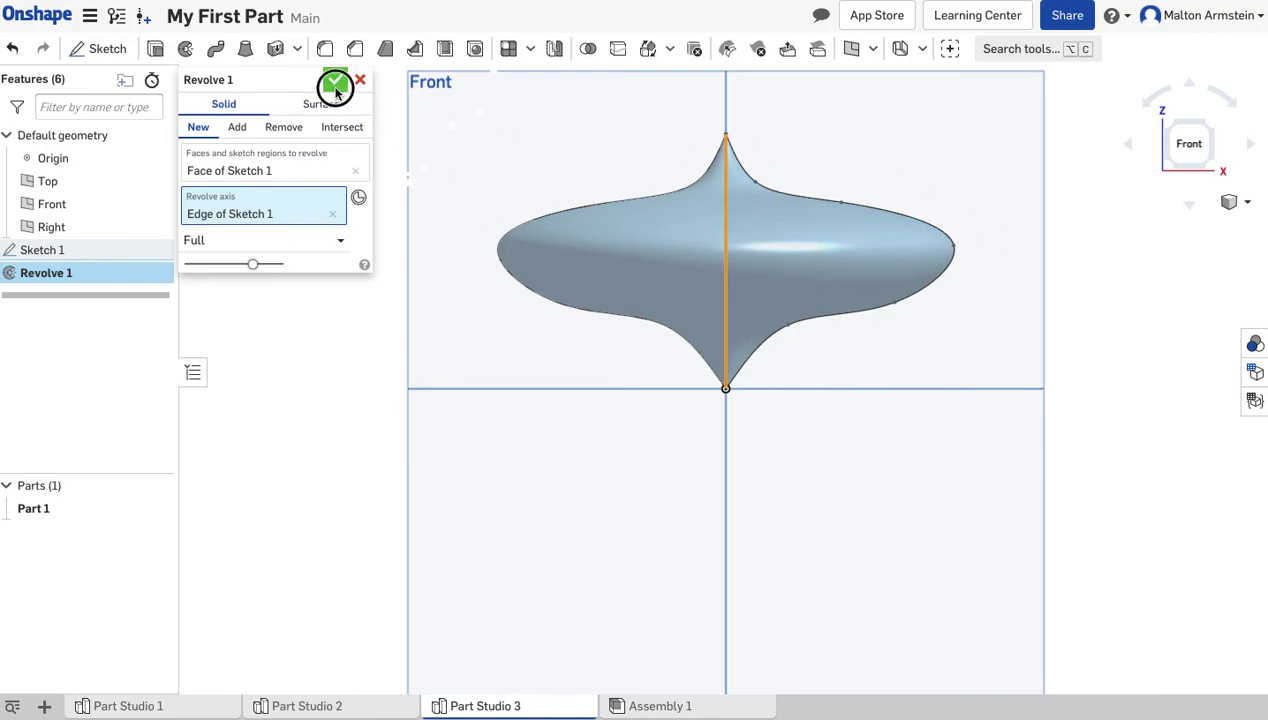
right_click_drag(886, 161, 820, 178)
scroll(820, 174, "down", 2)
middle_click_drag(872, 116, 754, 266)
mouse_move(801, 369)
right_mouse_down()
mouse_move(828, 341)
mouse_move(826, 362)
mouse_move(761, 334)
mouse_move(775, 362)
mouse_move(824, 365)
mouse_move(829, 379)
mouse_move(770, 376)
mouse_move(827, 359)
mouse_move(853, 386)
mouse_move(750, 368)
mouse_move(764, 410)
mouse_move(778, 385)
mouse_move(795, 388)
right_mouse_up()
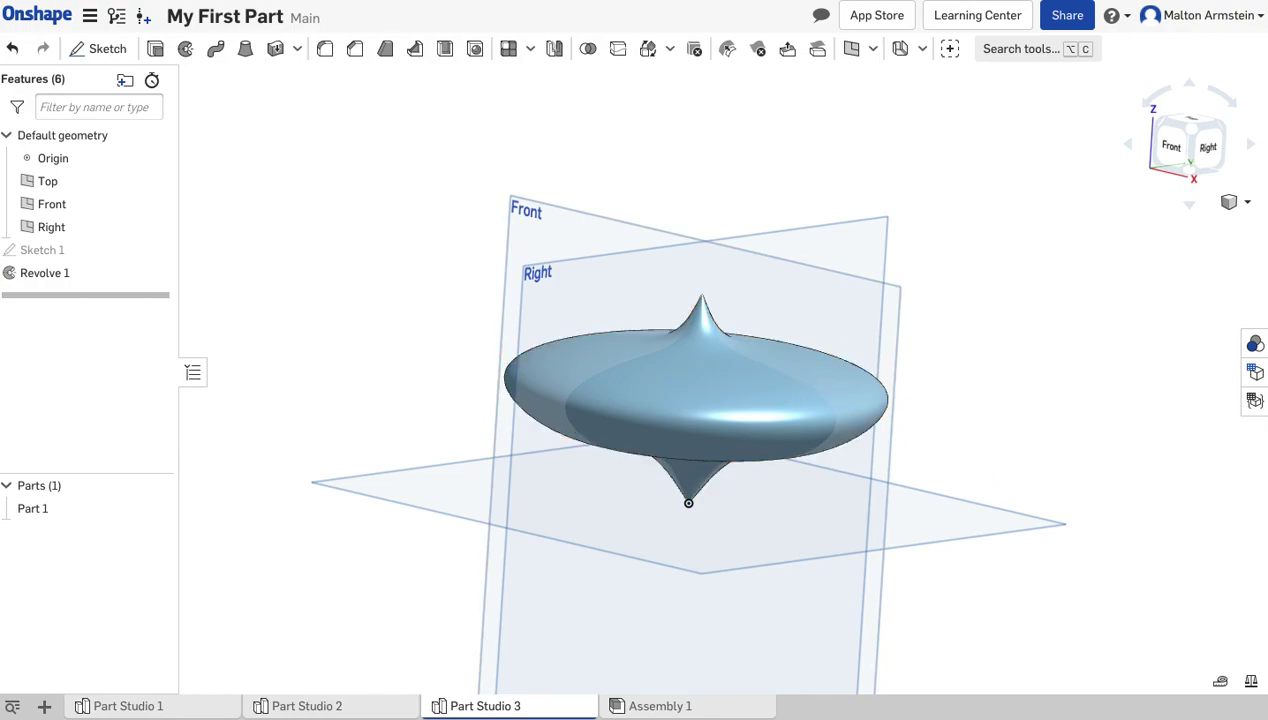